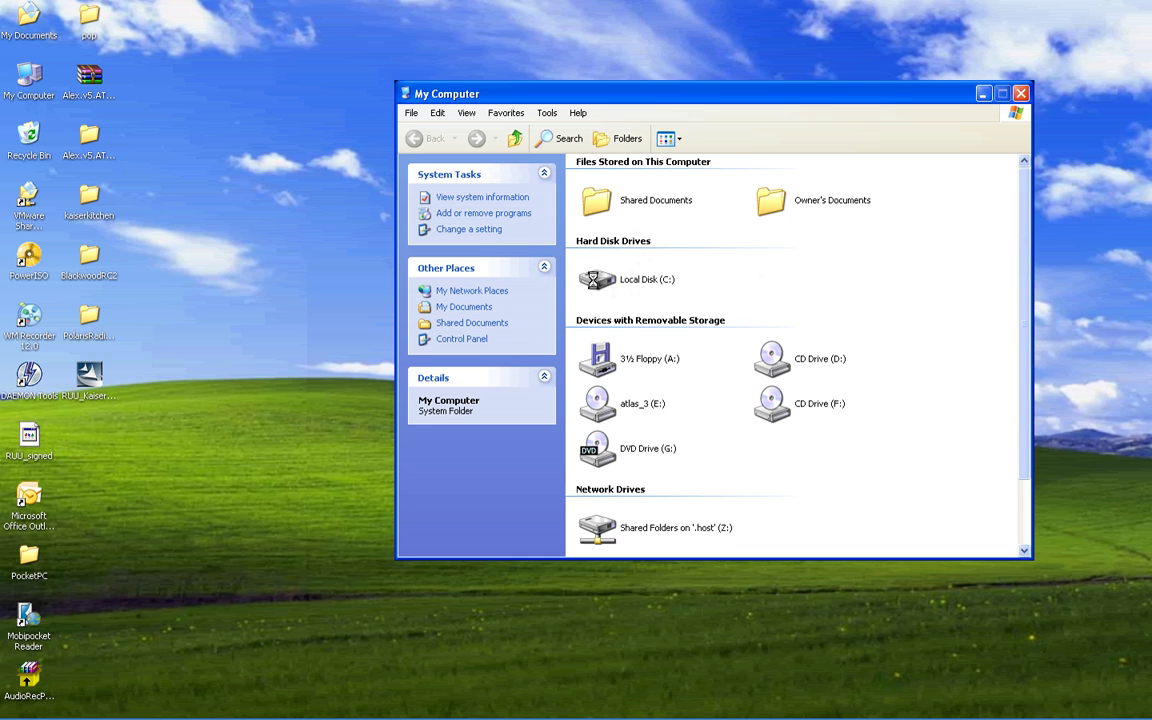
Open the BaseROM folder inside kaiserkitchen_01-20-08 on Local Disk (C:)
double_click(597, 283)
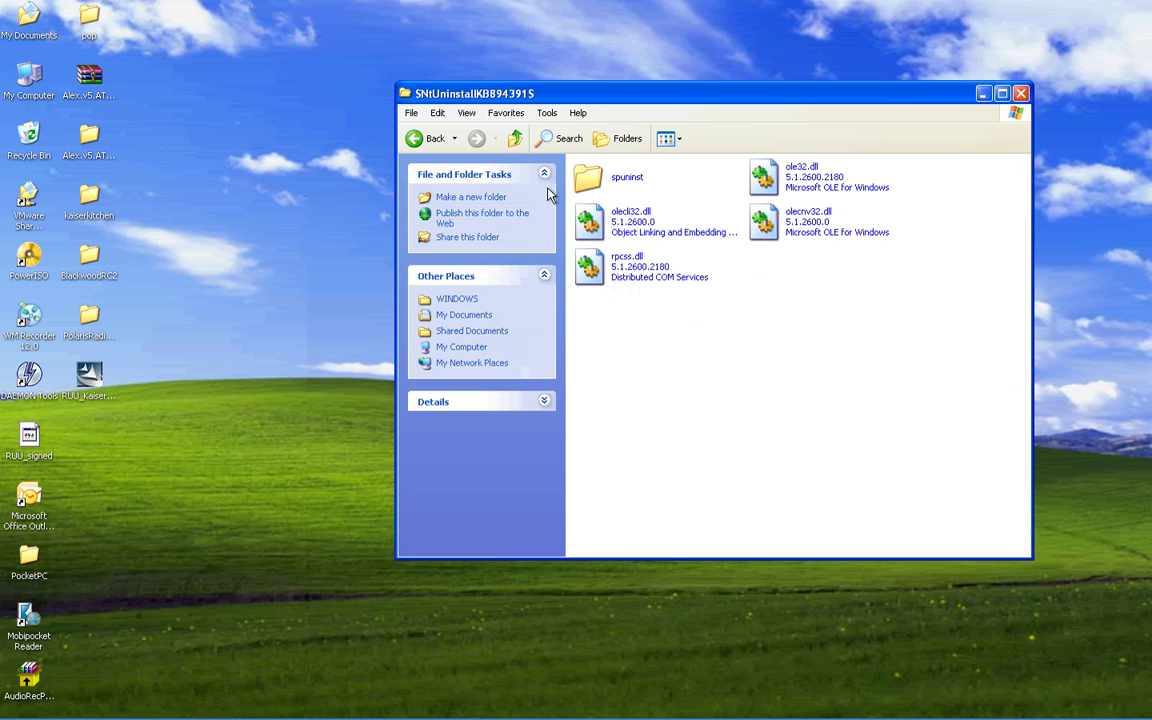
left_click(515, 139)
left_click(515, 139)
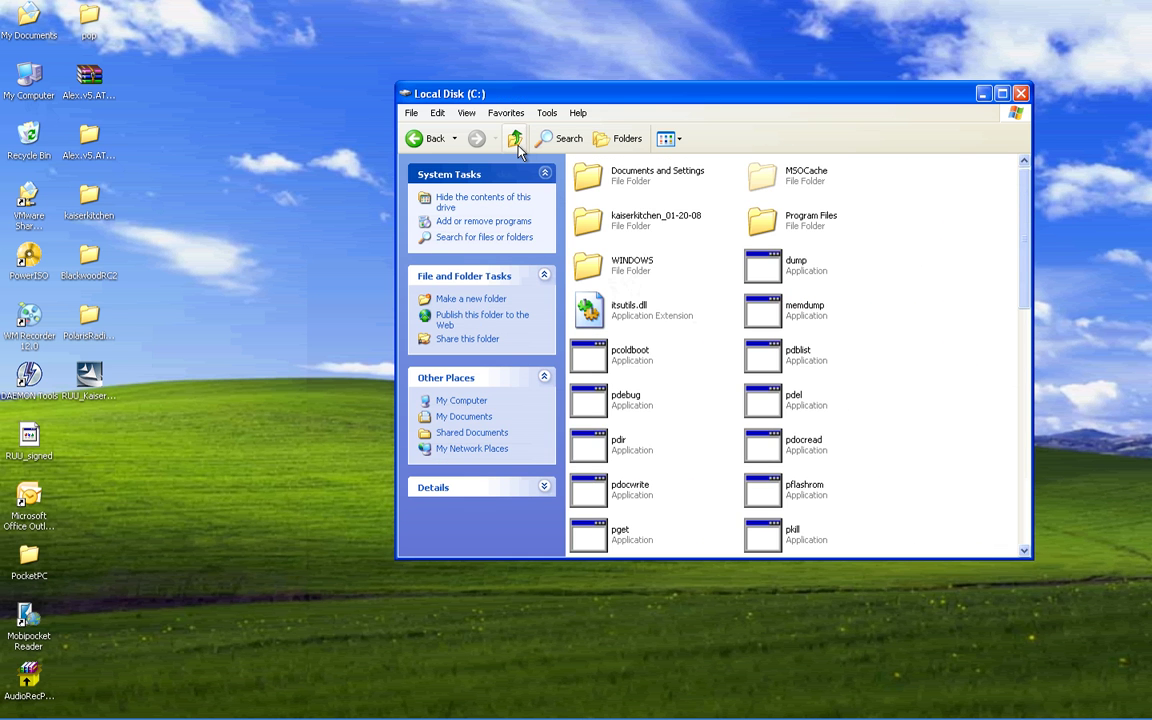
left_click(515, 139)
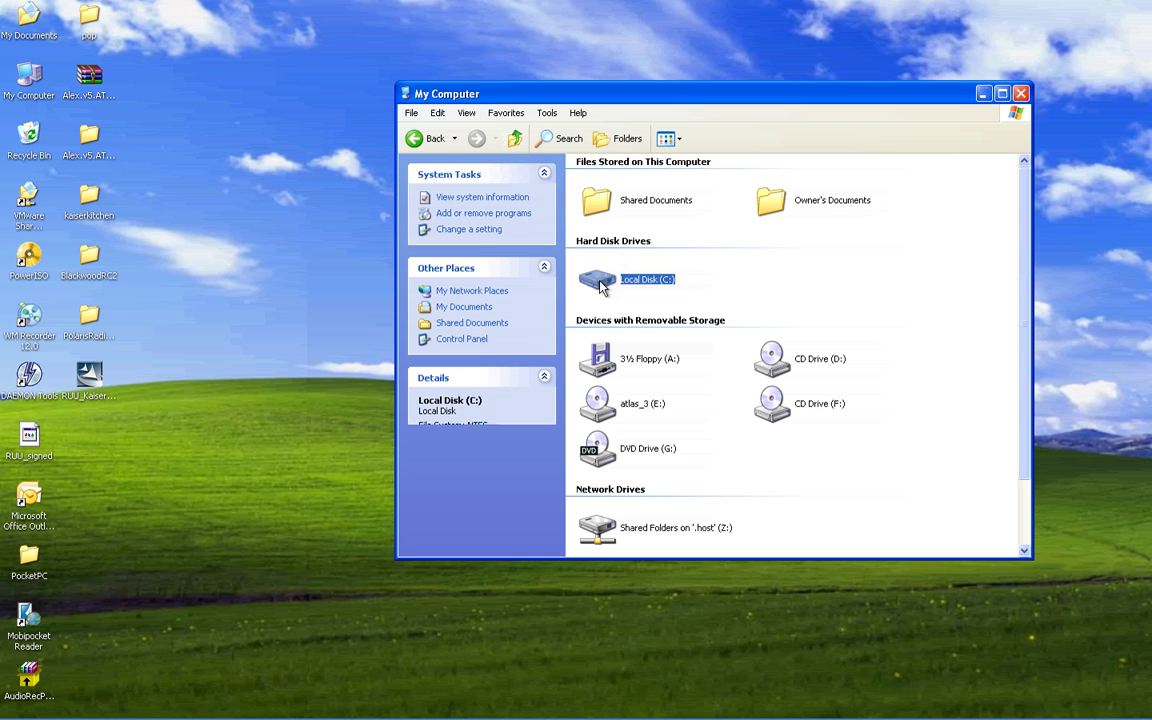
double_click(600, 285)
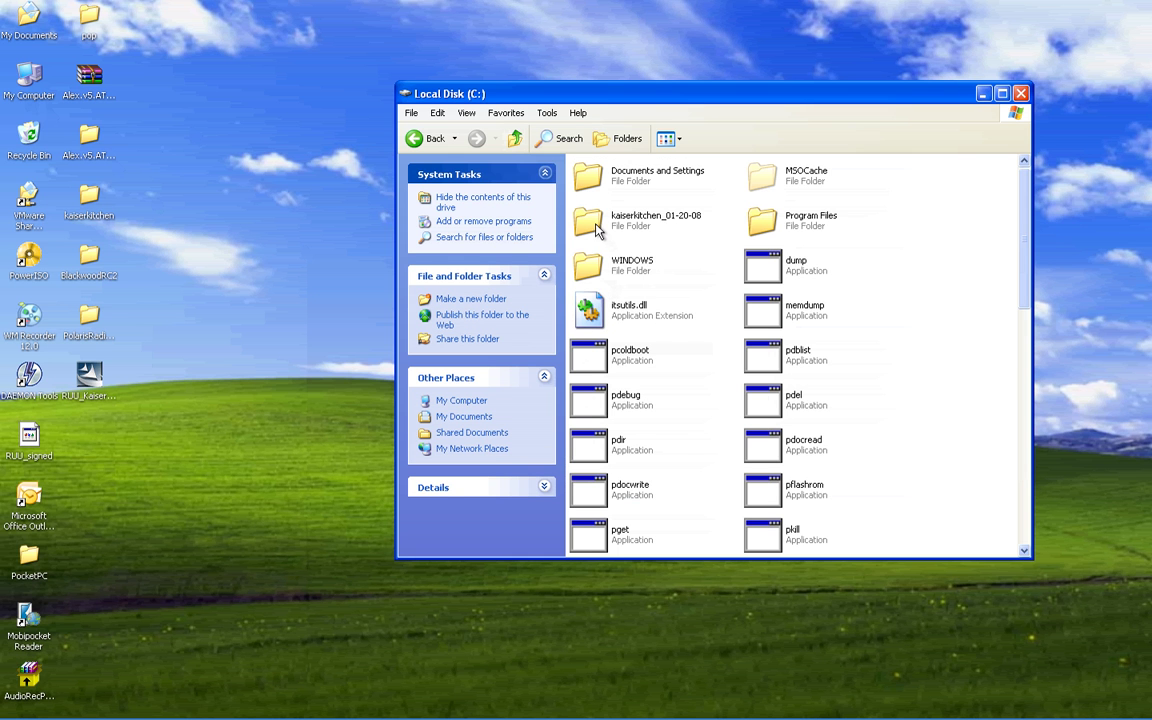
double_click(597, 229)
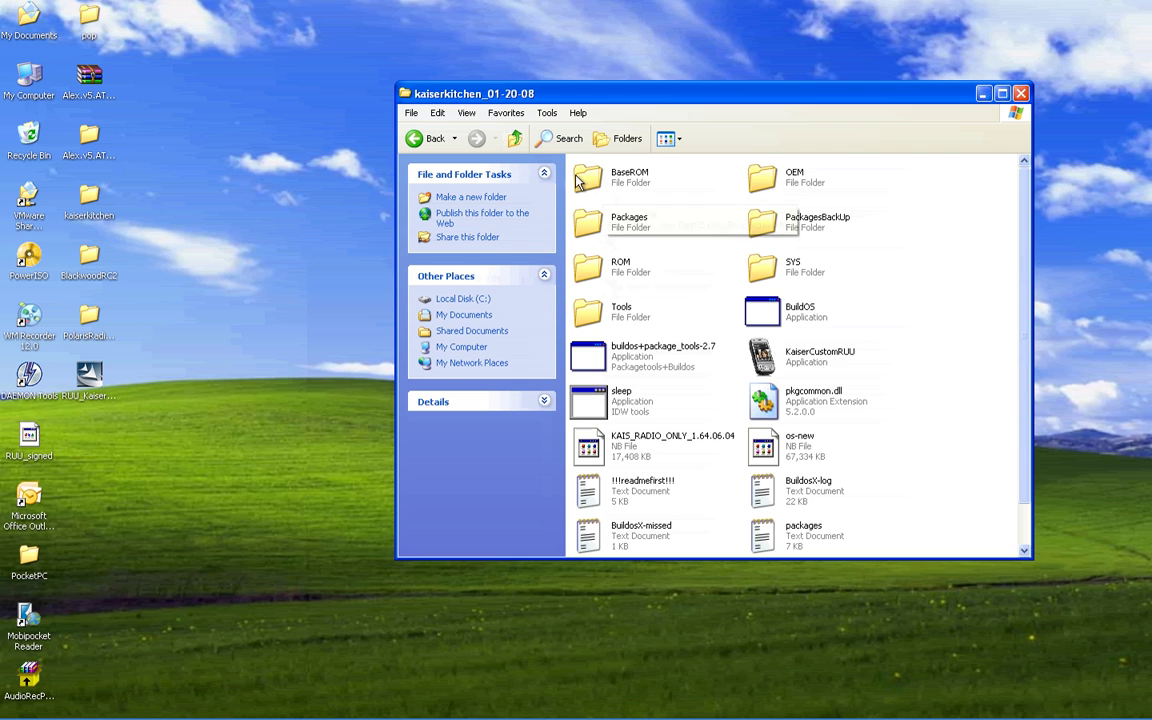
double_click(578, 178)
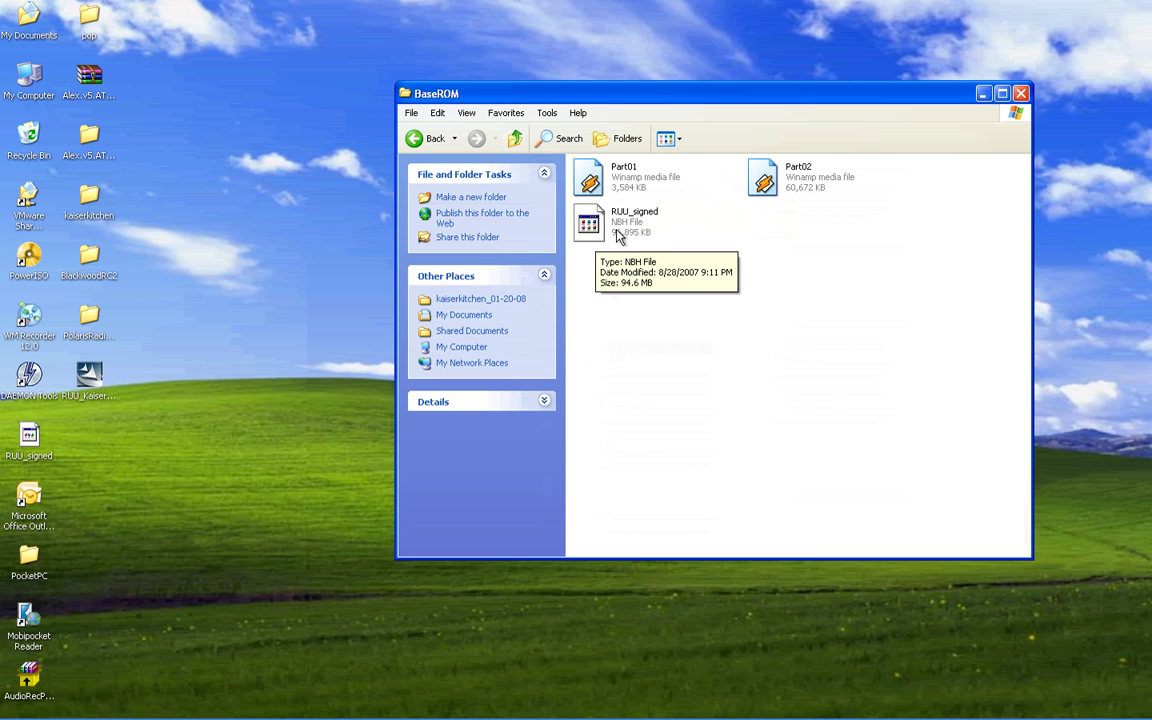
Extract the RUU_Kaiser_HTC_WWE_1.56.405.5 ship executable on the desktop into its own folder with WinRAR
left_click(90, 376)
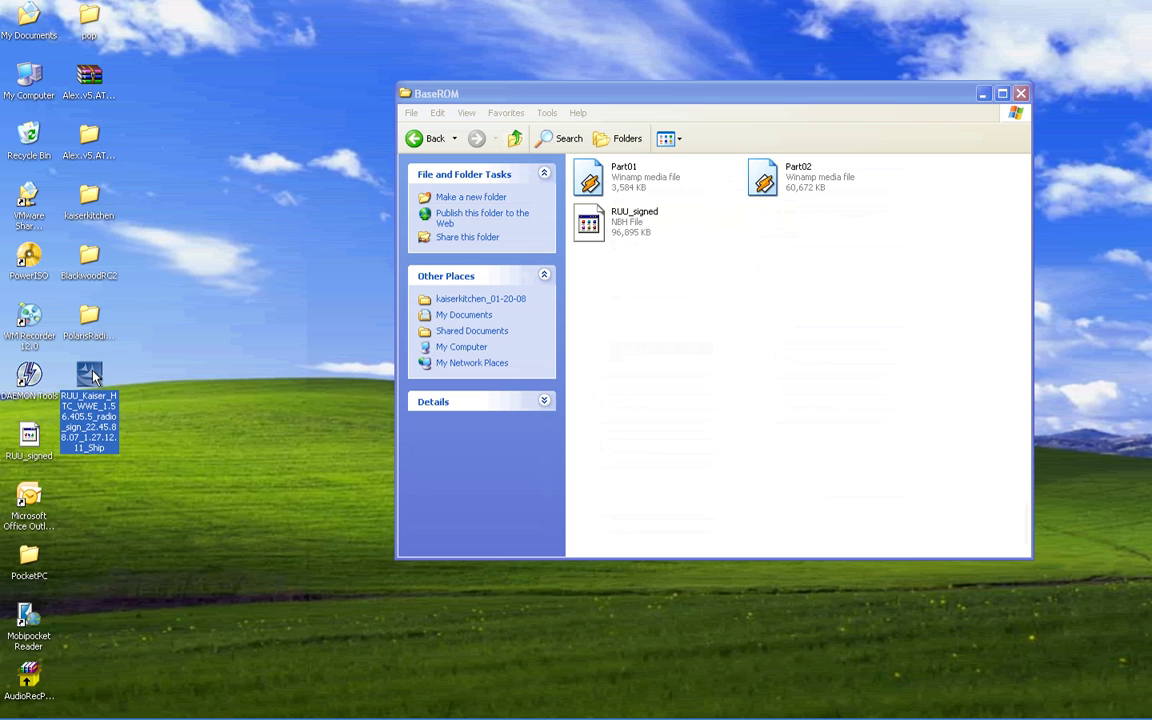
mouse_move(90, 376)
right_click(95, 377)
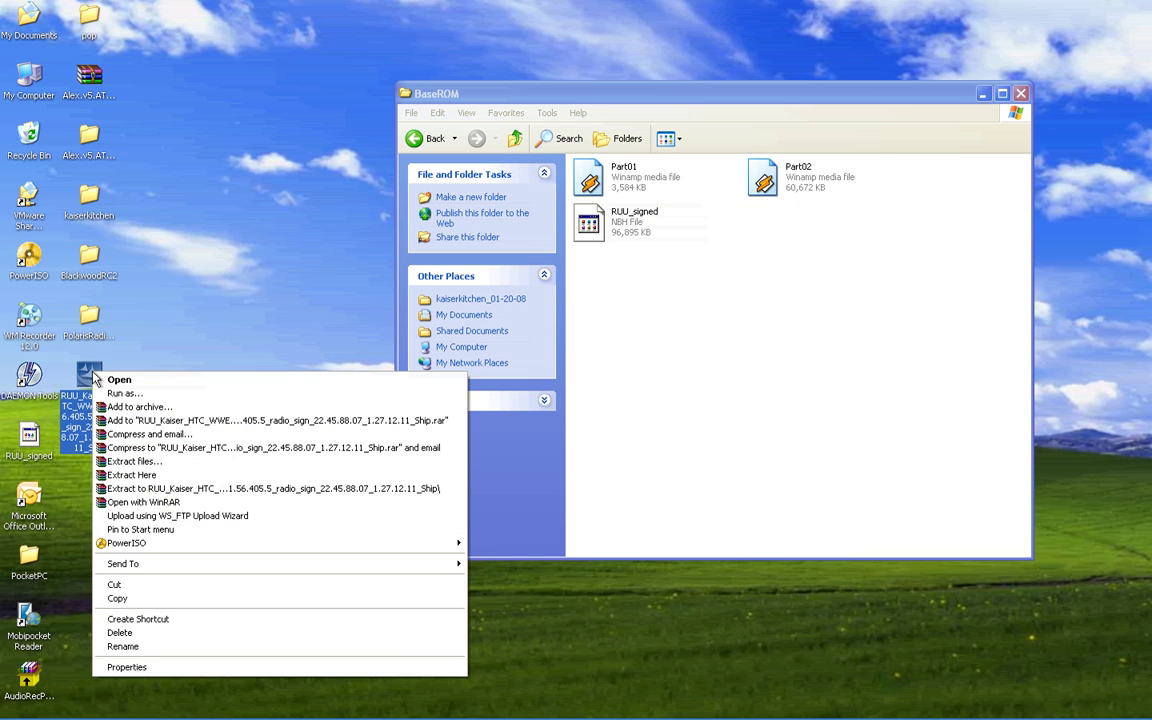
left_click(166, 463)
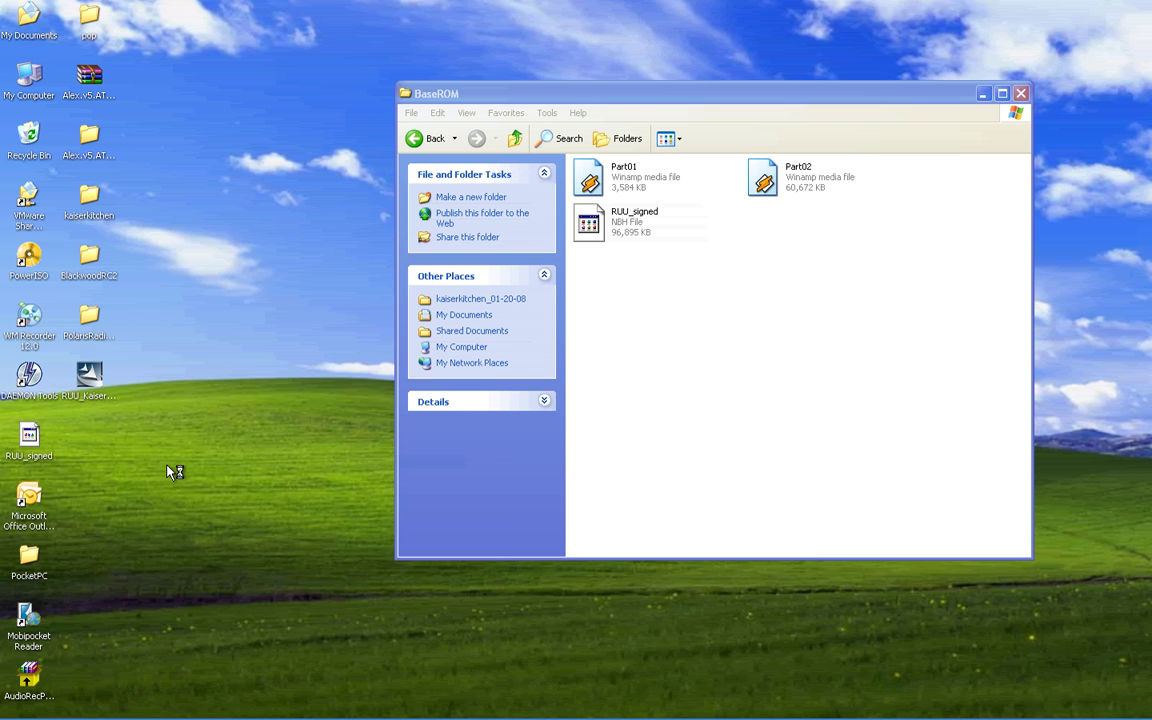
left_click(611, 532)
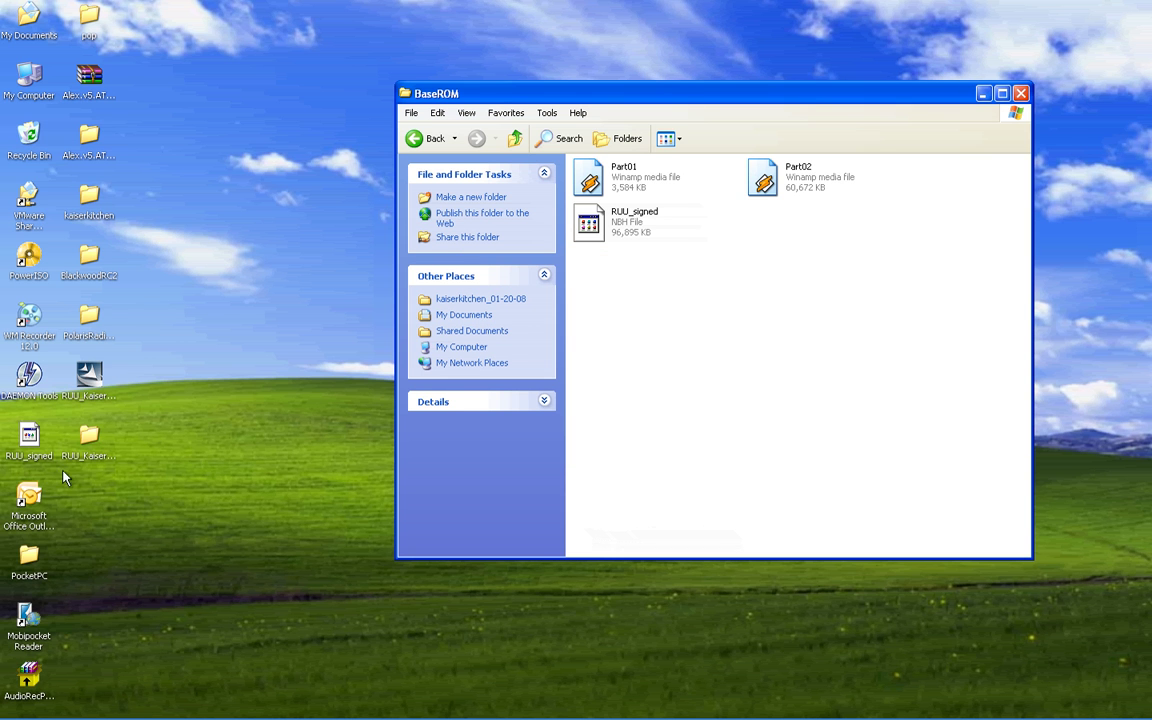
Open the extracted RUU_Kaiser folder beside BaseROM, check its RUU_signed file against the BaseROM copy, and close the folder
left_click(88, 378)
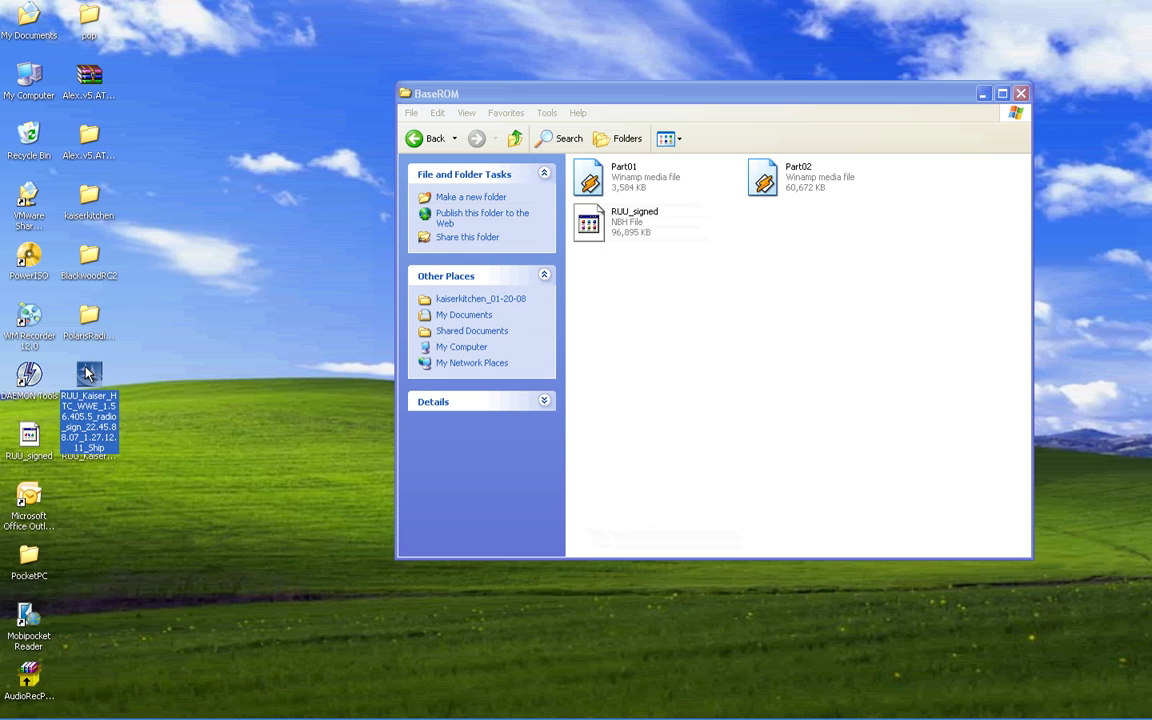
left_click(88, 440)
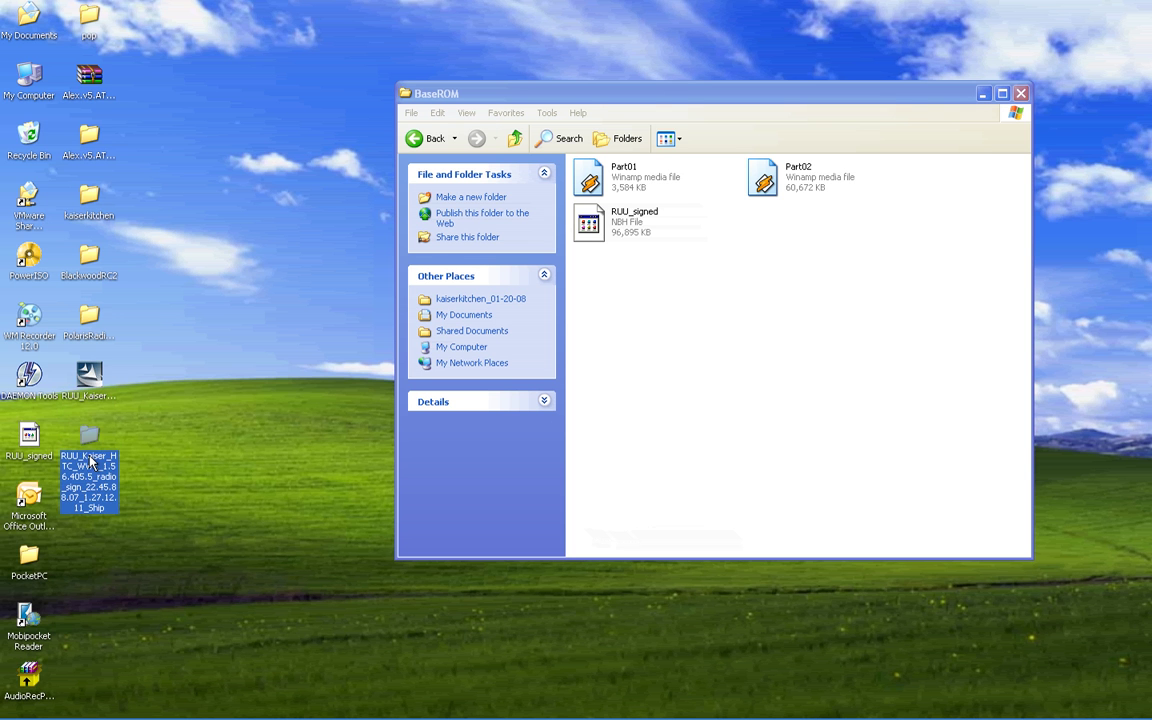
double_click(89, 442)
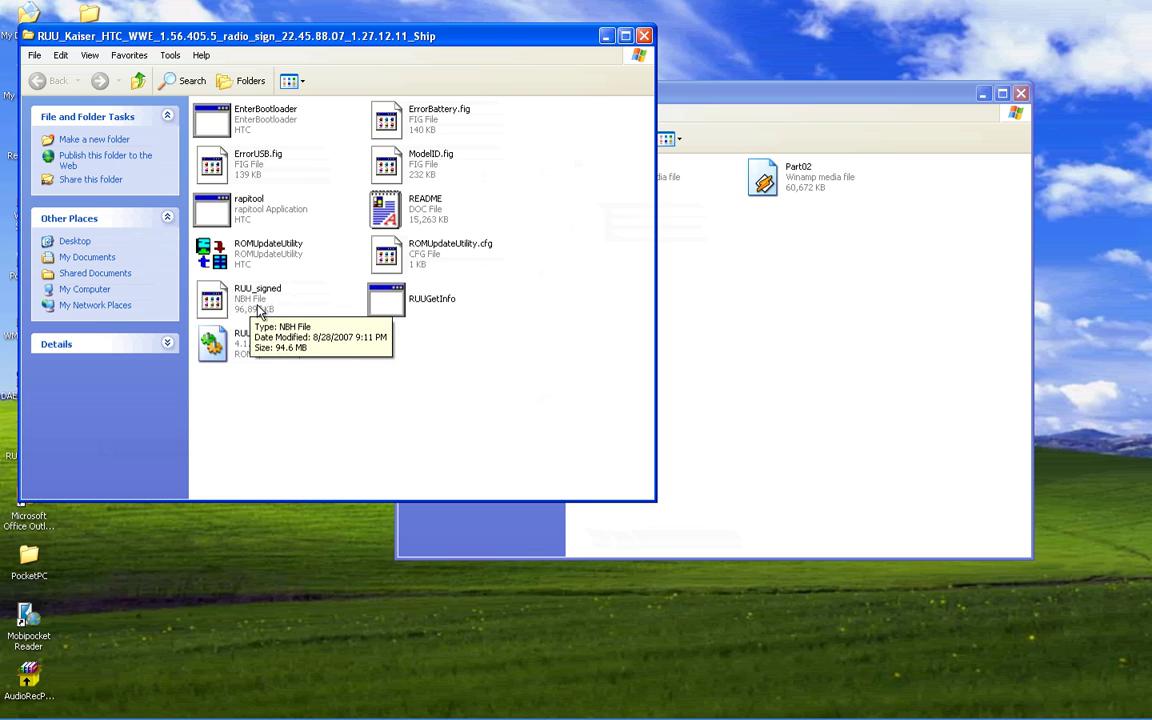
left_click_drag(530, 37, 544, 410)
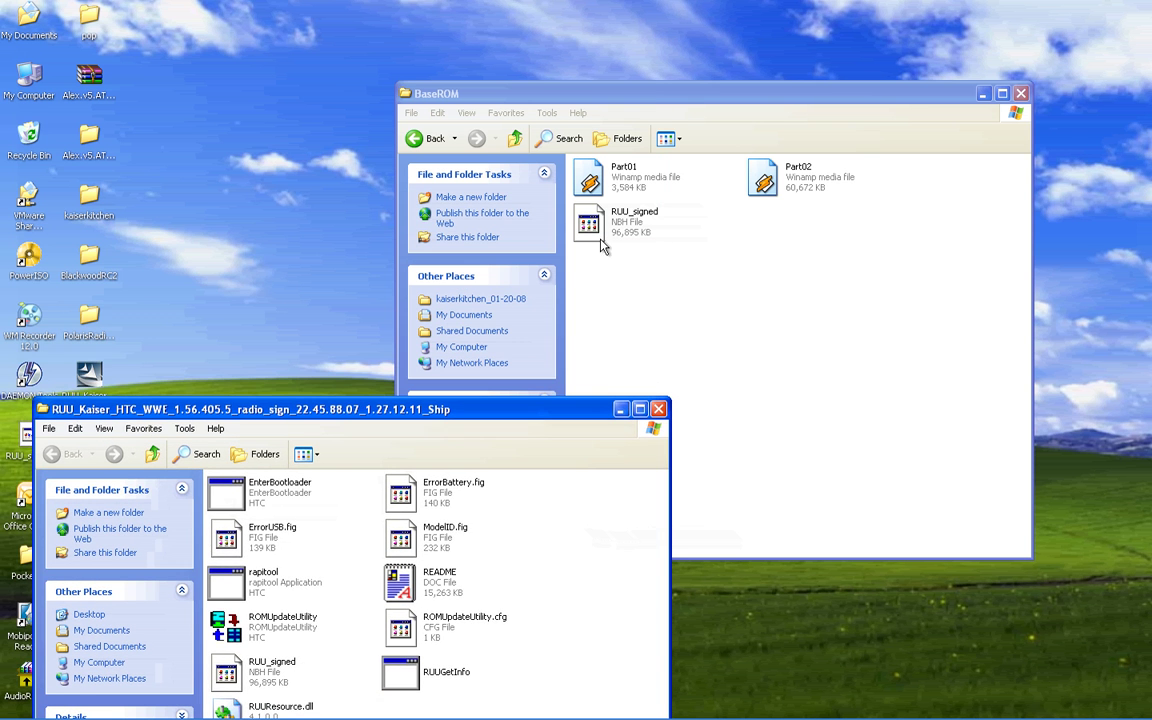
left_click_drag(443, 417, 440, 221)
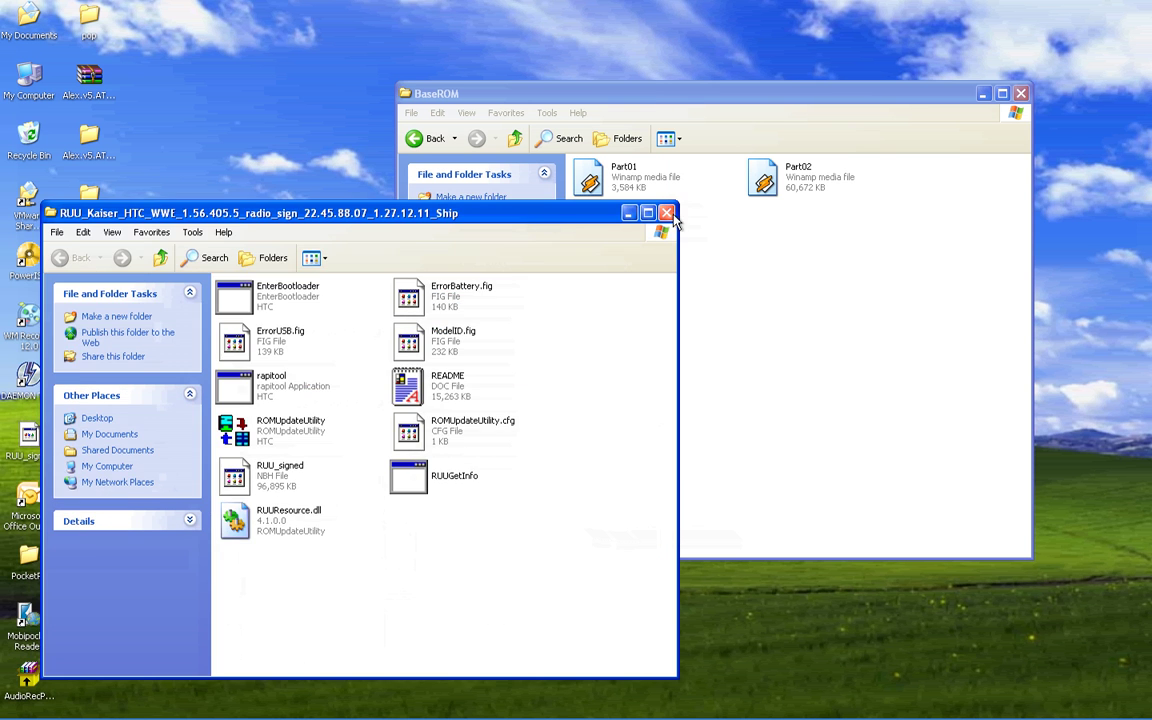
left_click(656, 213)
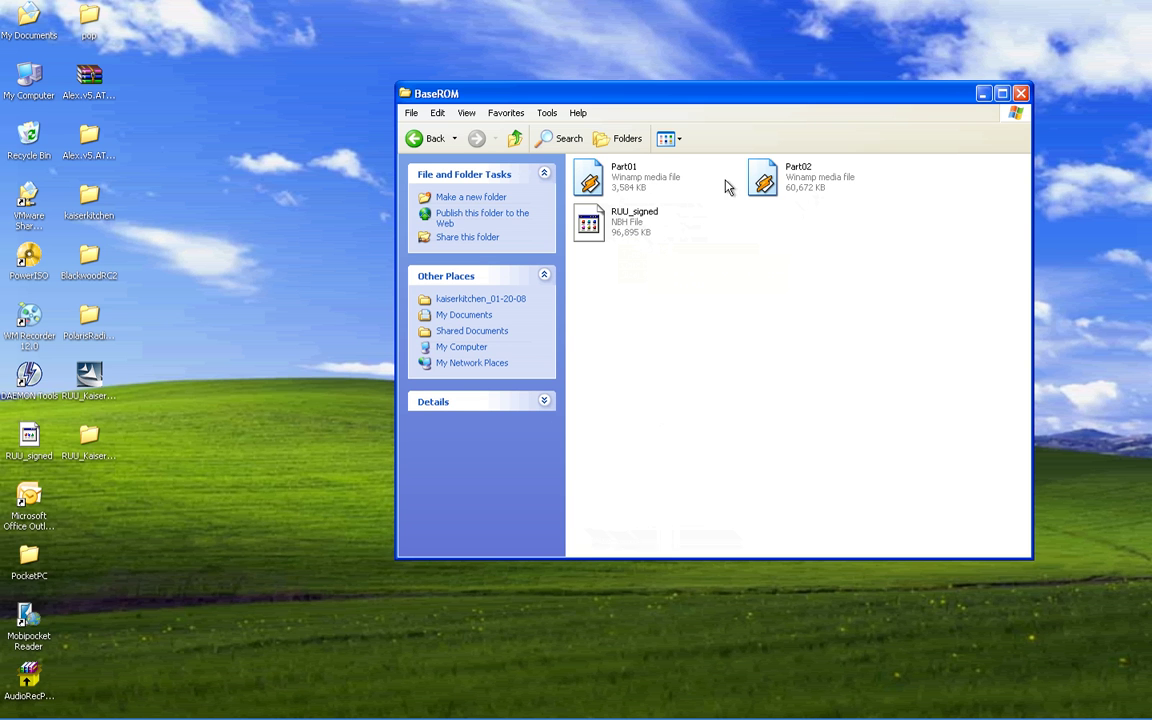
Run the KAISERKITCHEN script from kaiserkitchen_01-20-08 and extract the ROM with option b, rebuilding the dumped ROM into a flashable one
left_click(516, 140)
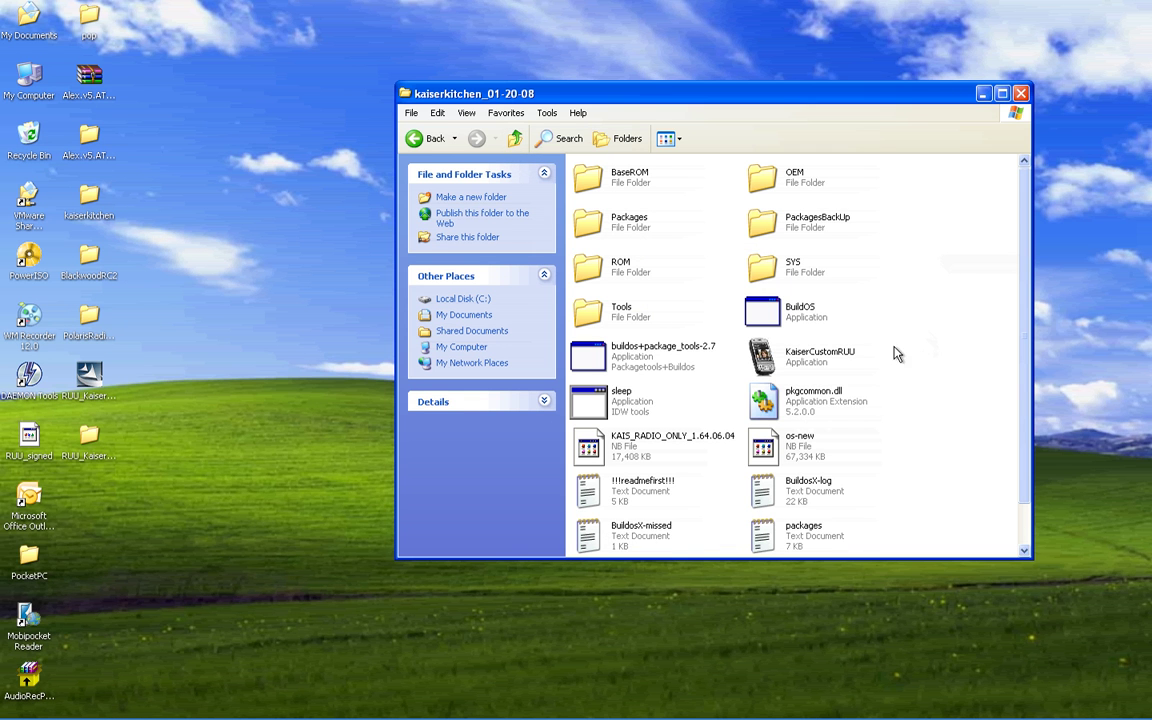
scroll(890, 355, "down", 1)
double_click(770, 535)
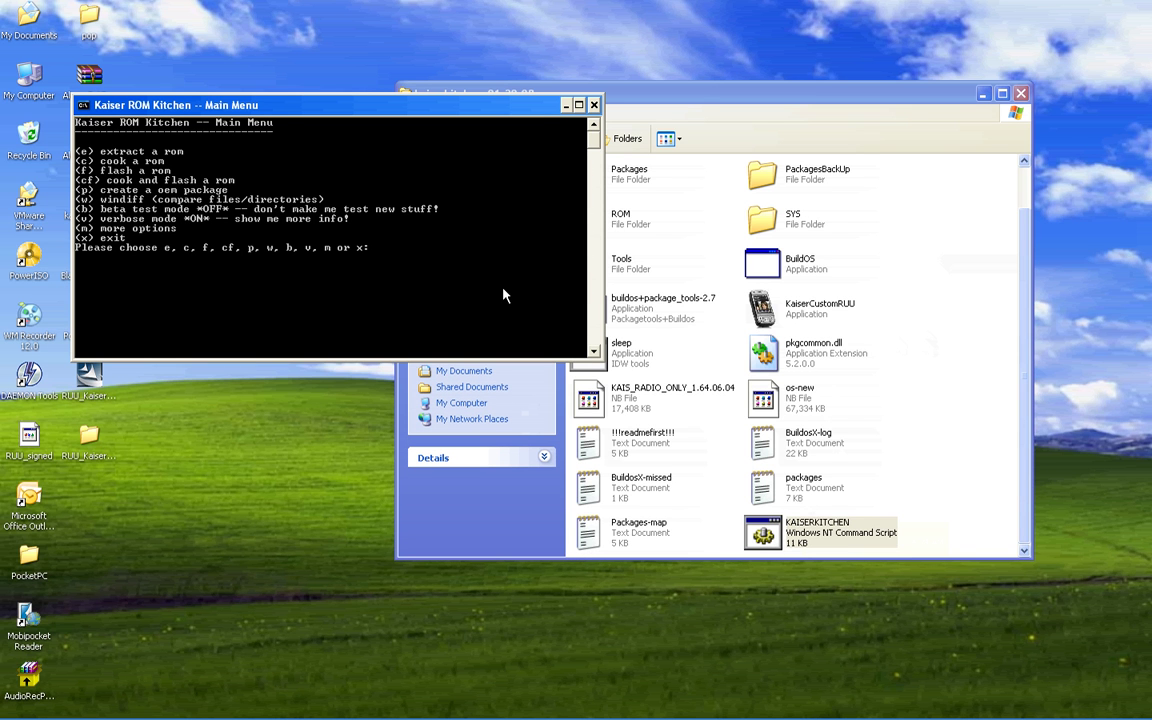
type("e")
key("Return")
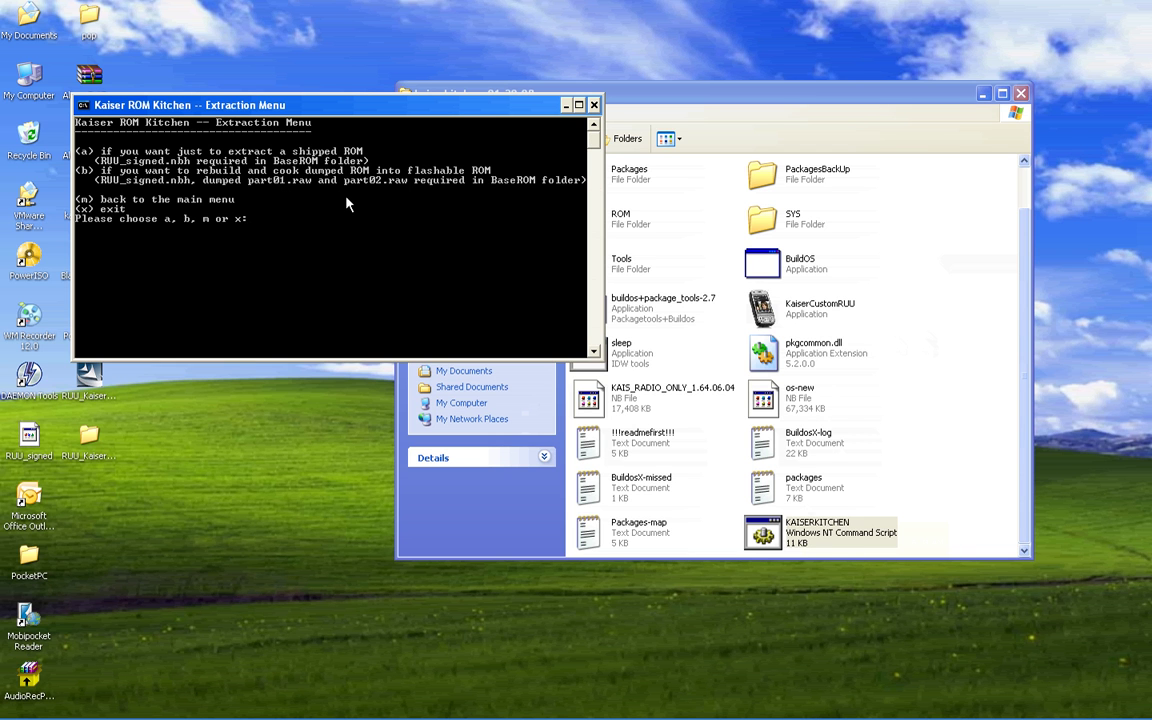
type("b")
key("Return")
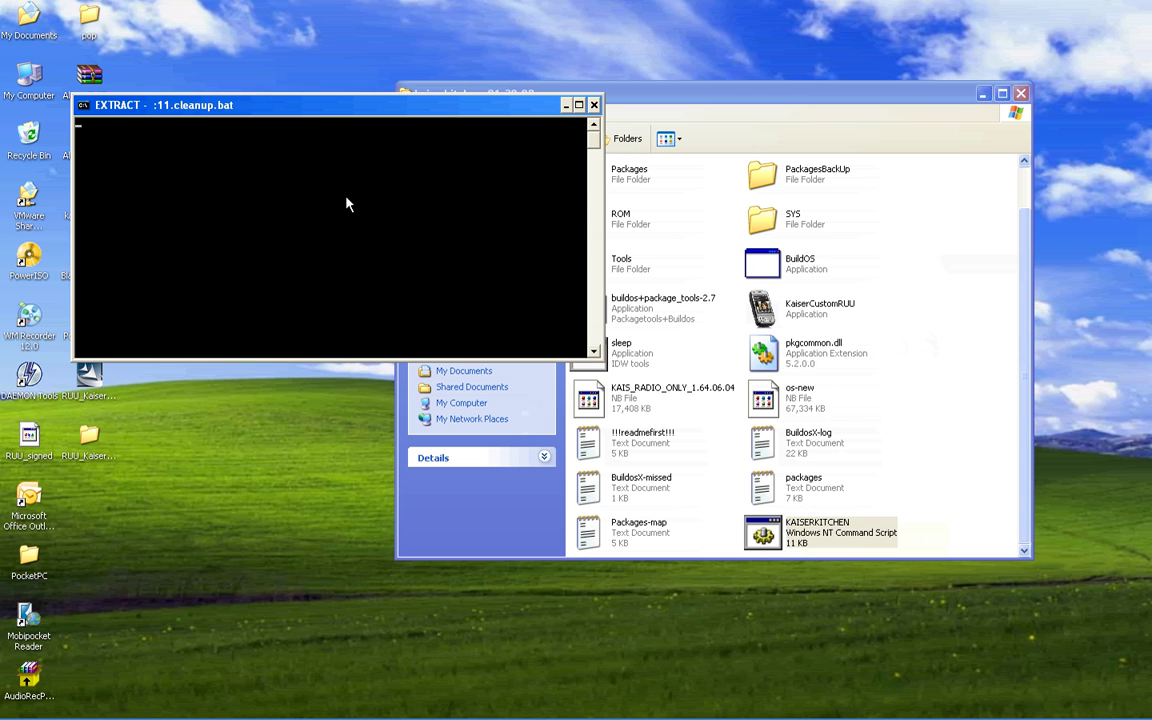
Place the extraction console and the kitchen folder window side by side, and return to the kitchen's main menu after extraction
left_click_drag(360, 109, 306, 142)
left_click_drag(640, 88, 755, 68)
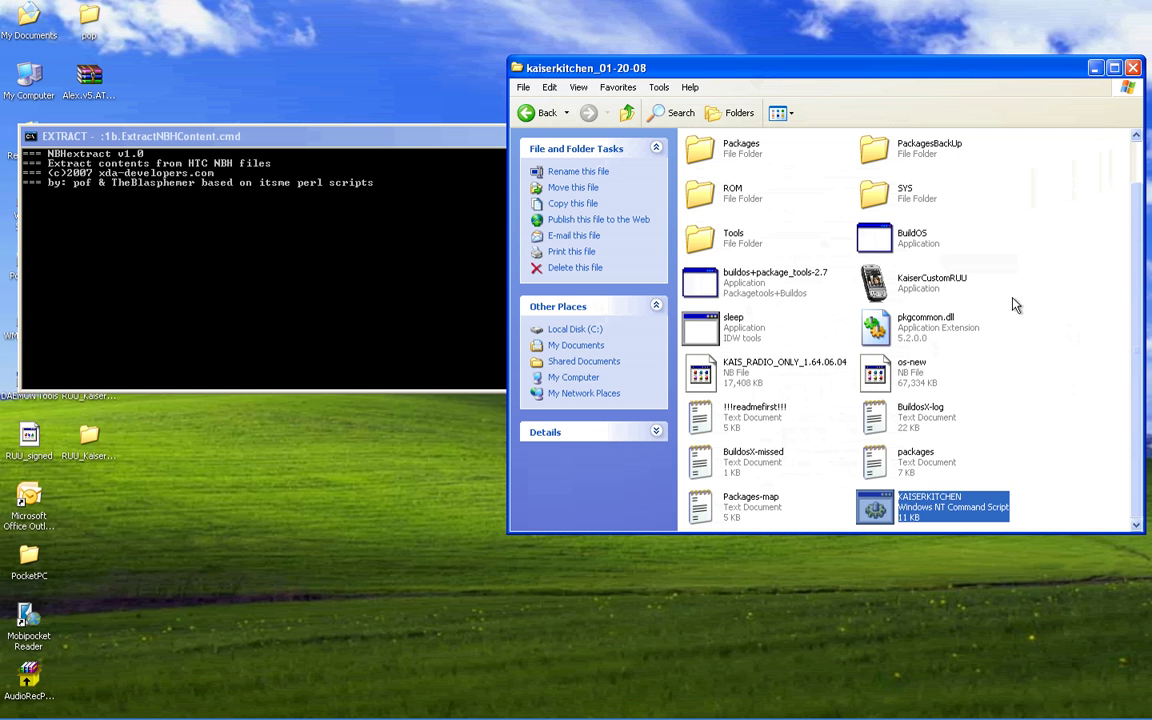
scroll(954, 226, "up", 1)
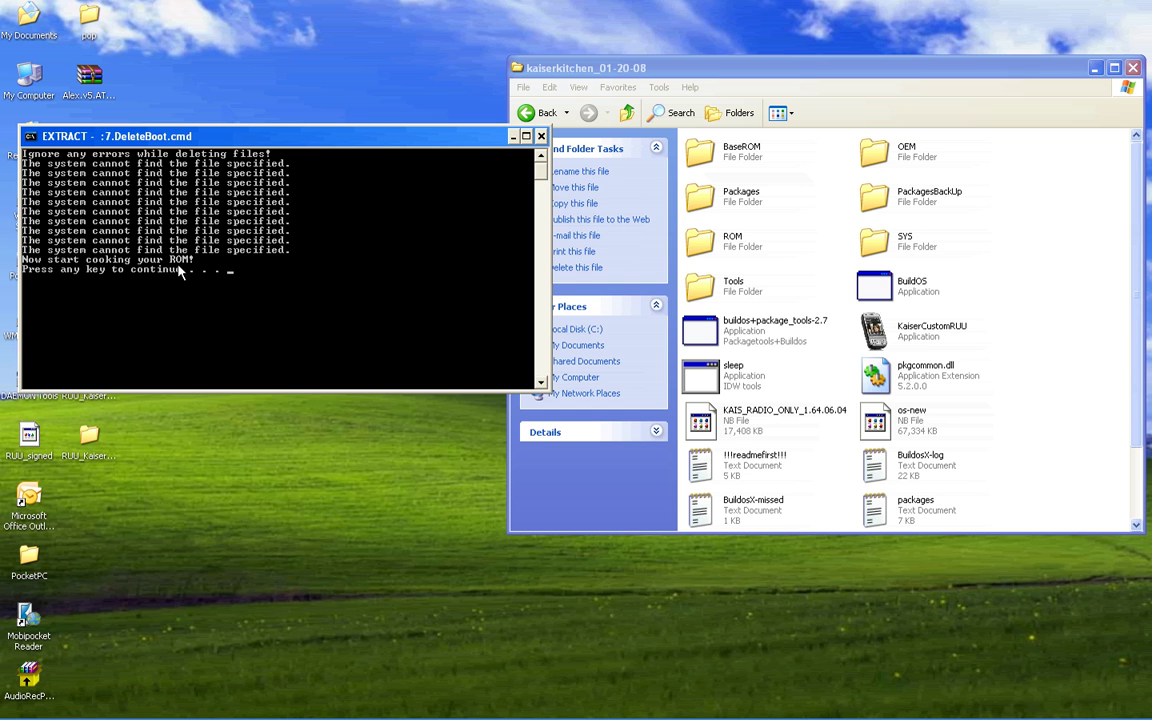
key("Return")
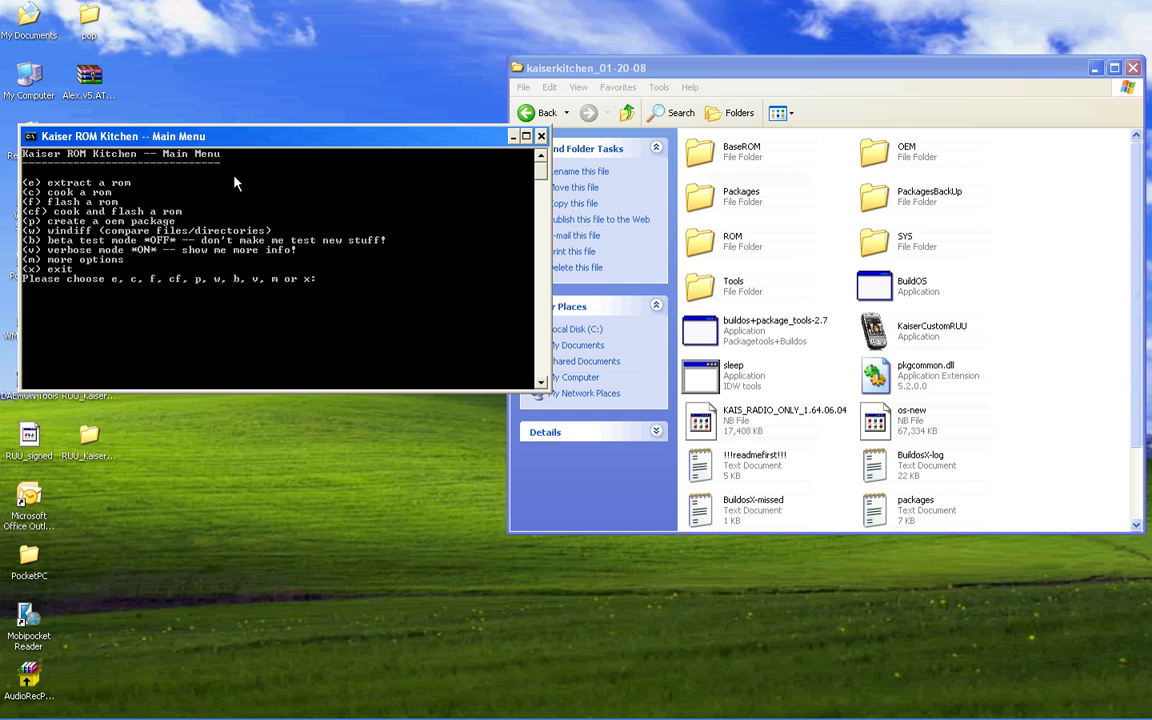
Bring the kitchen folder window forward and examine the dumped files in its Temp folder
left_click(711, 74)
left_click_drag(718, 77, 580, 80)
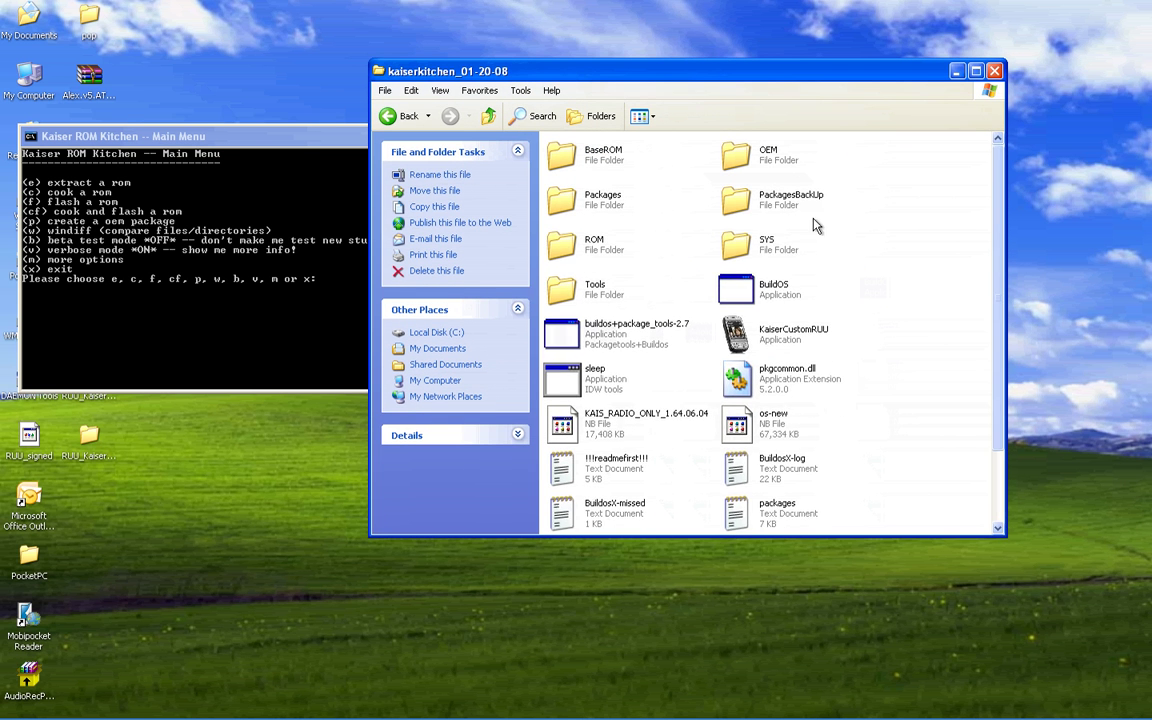
scroll(813, 224, "down", 2)
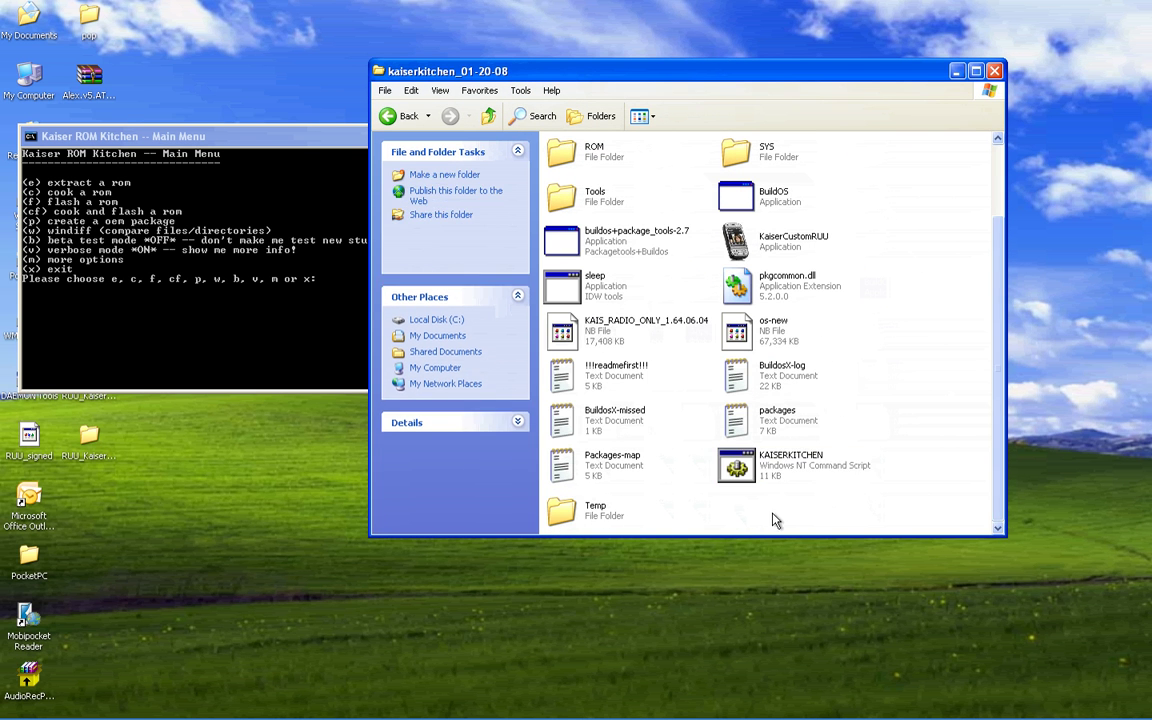
left_click(594, 512)
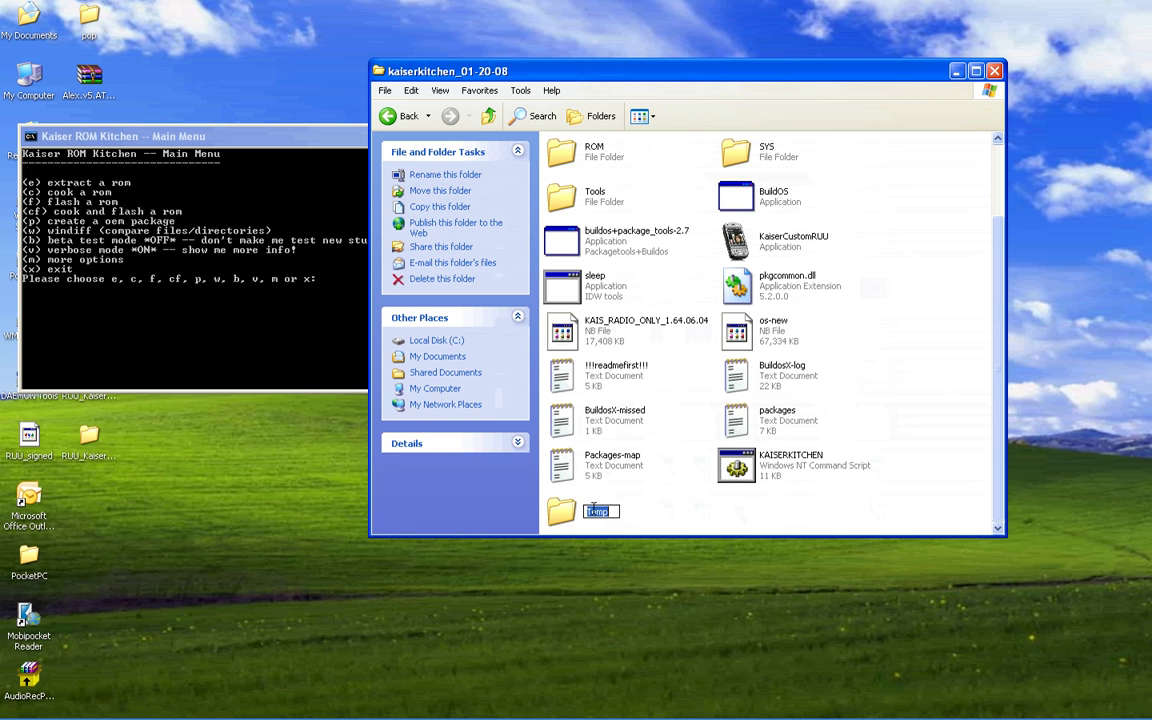
double_click(596, 512)
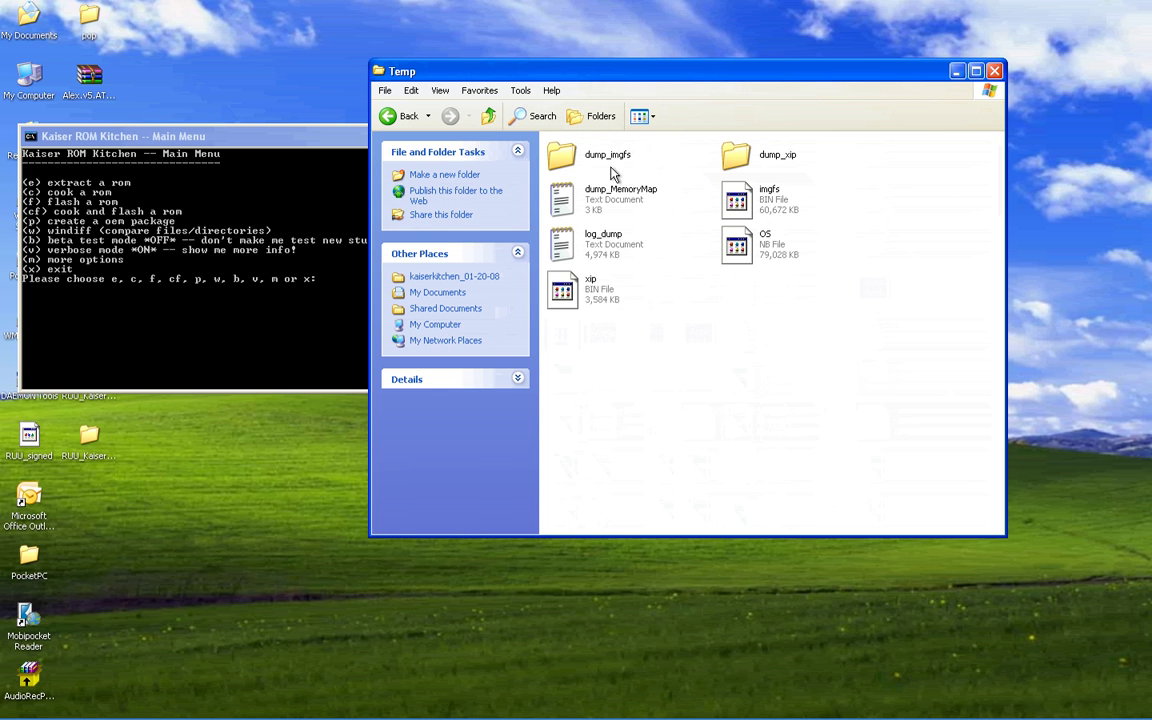
left_click(487, 117)
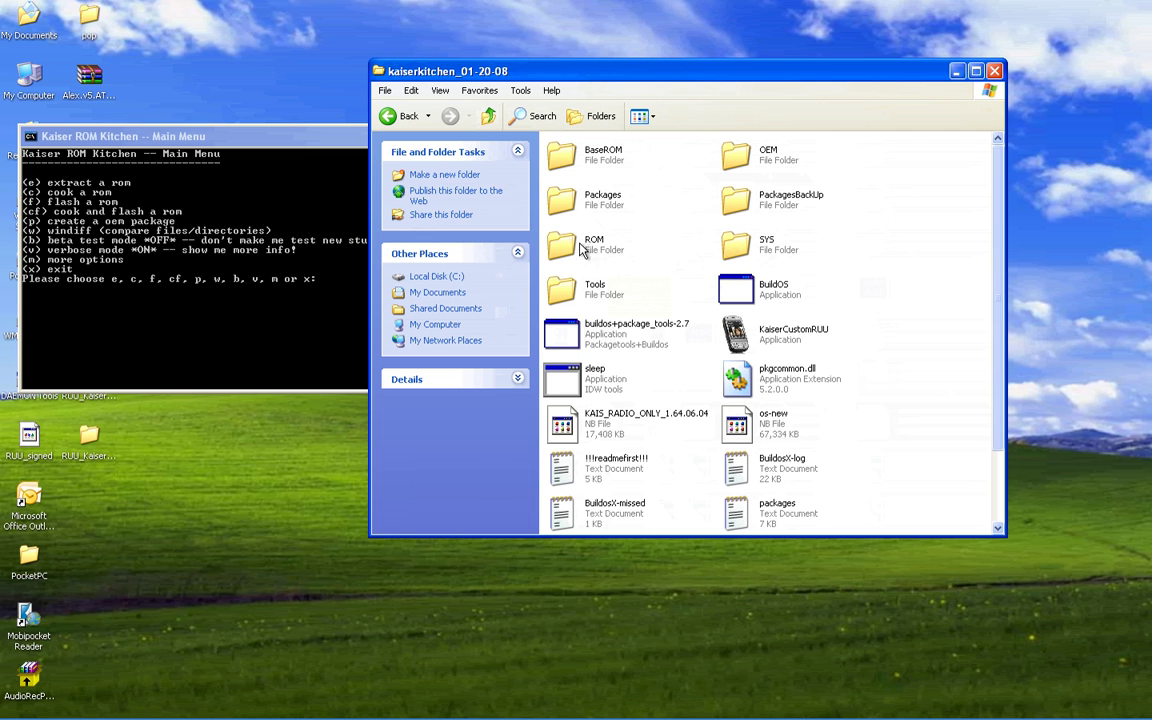
Examine the extracted contents of the BaseROM and ROM folders, returning to the kitchen folder
double_click(561, 155)
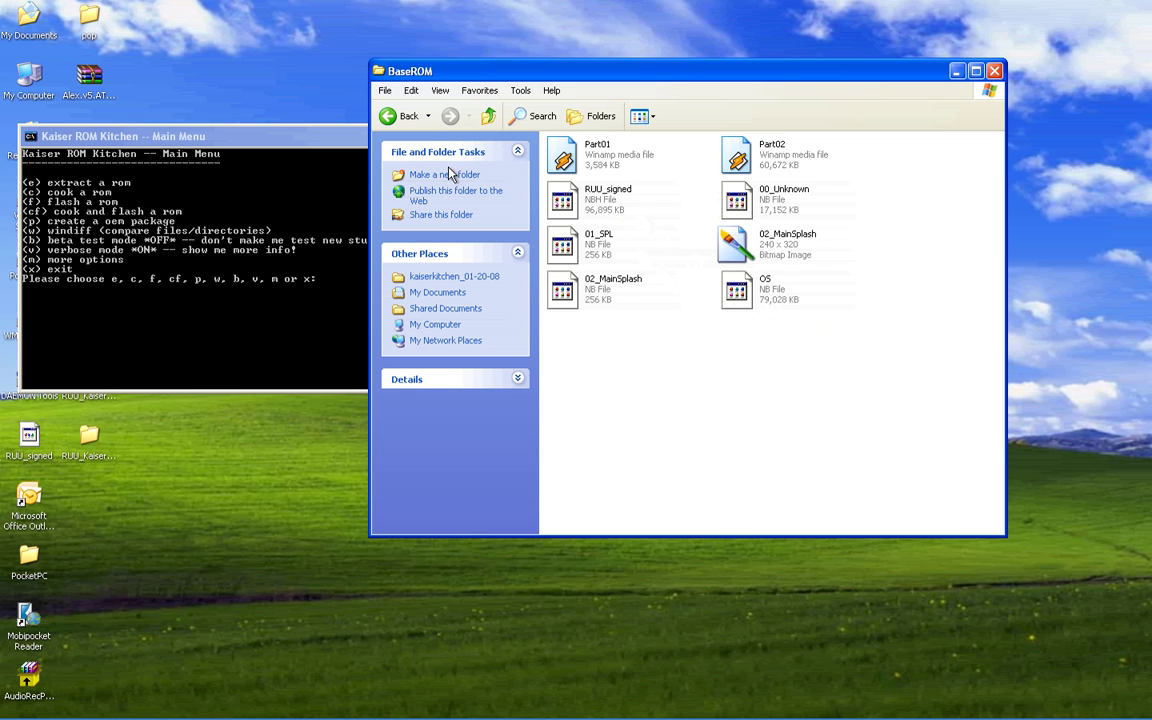
left_click(490, 118)
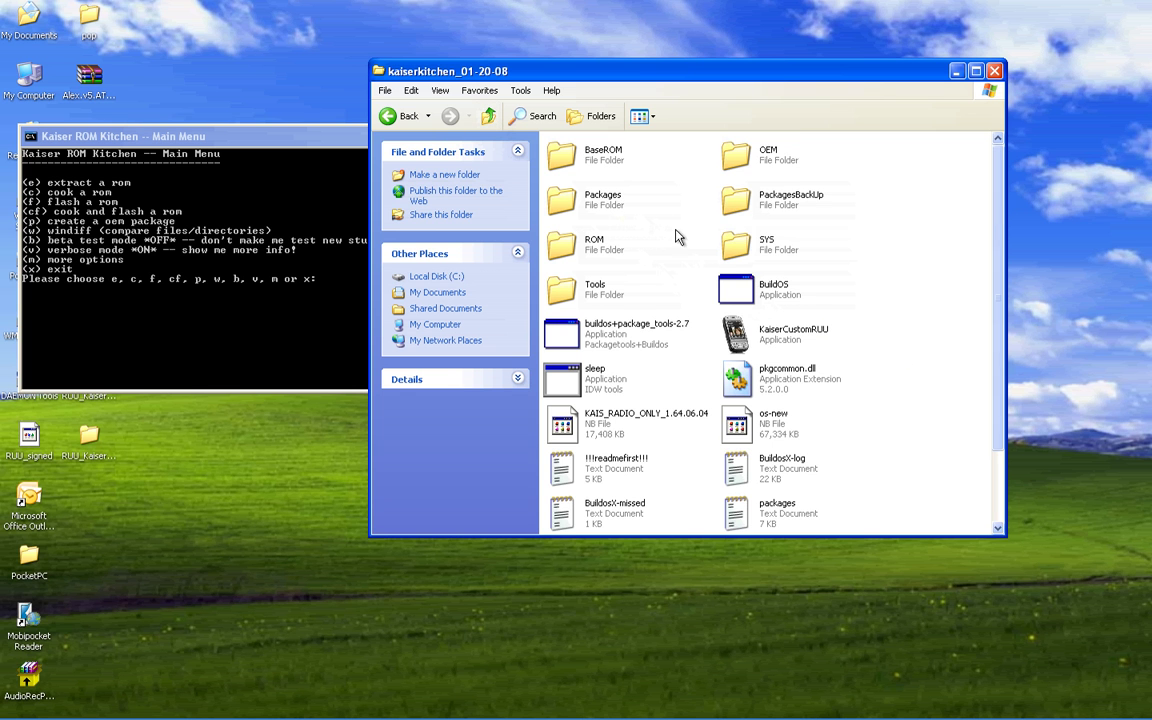
double_click(620, 253)
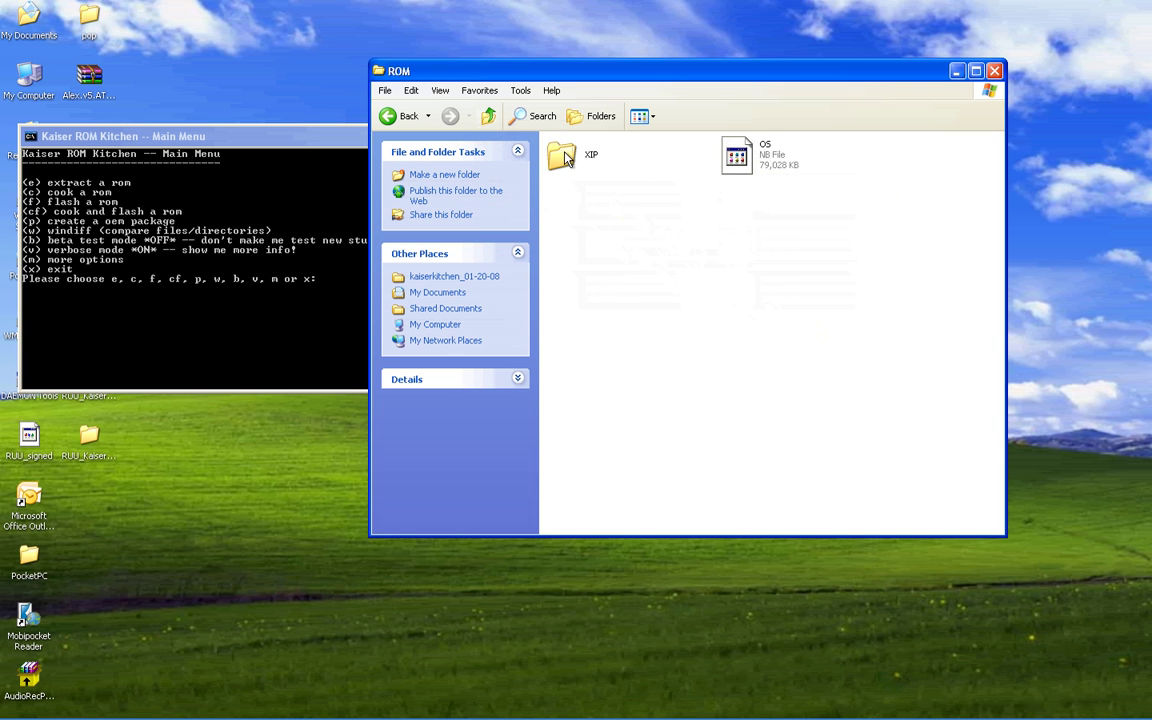
left_click(488, 116)
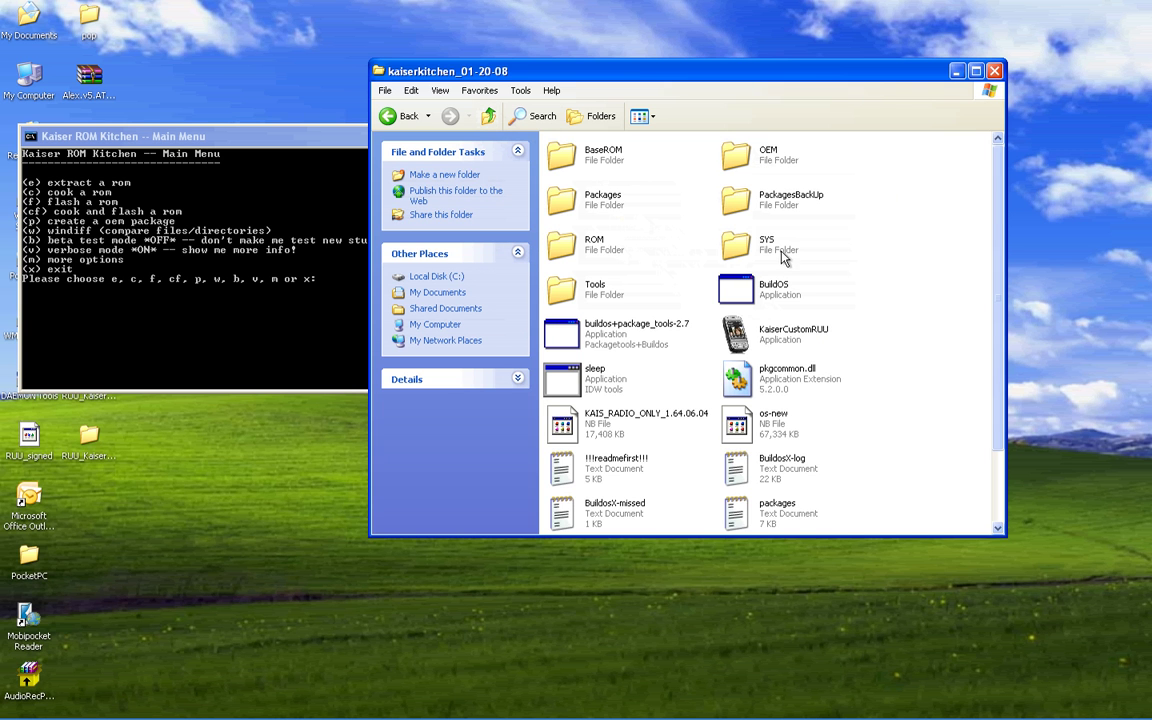